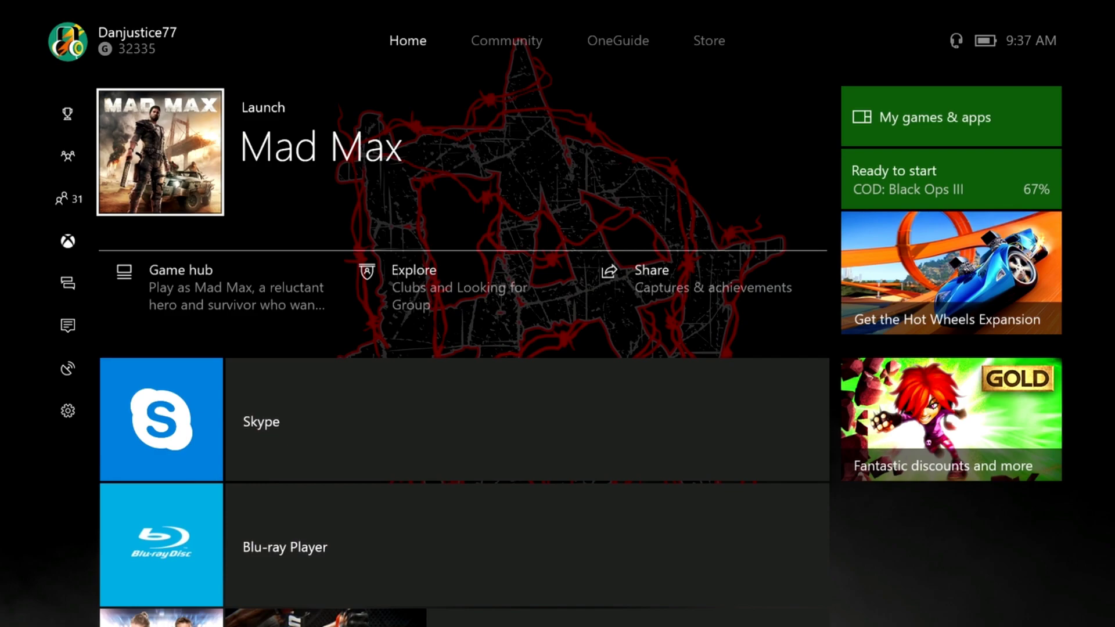
Open the Settings section of the guide to reach the headset audio controls.
key("super")
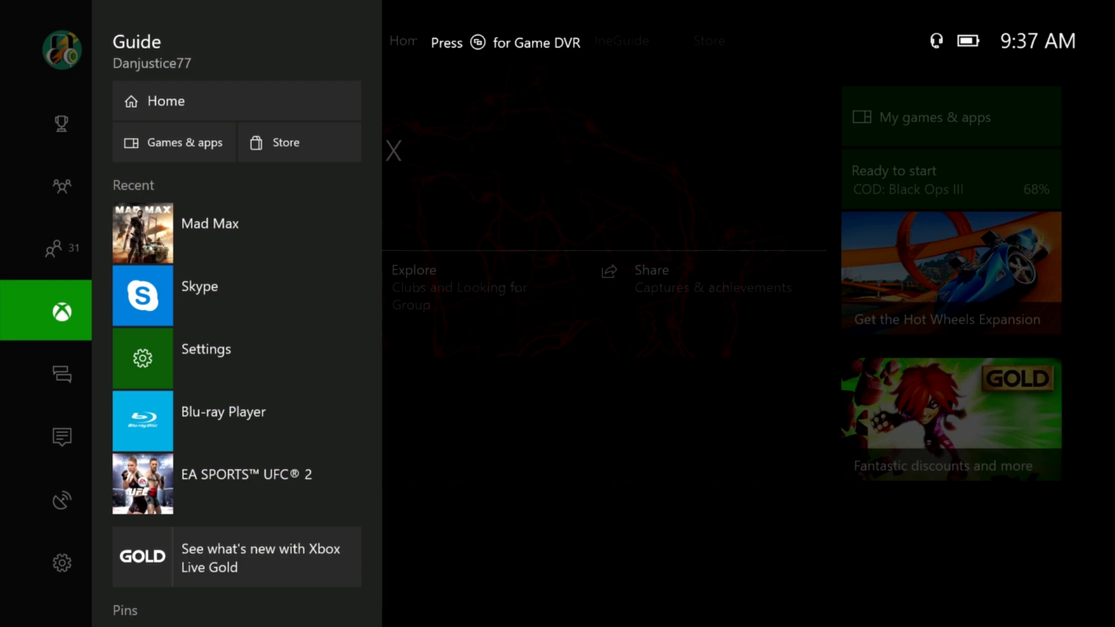
key("Right")
key("Right")
key("Right")
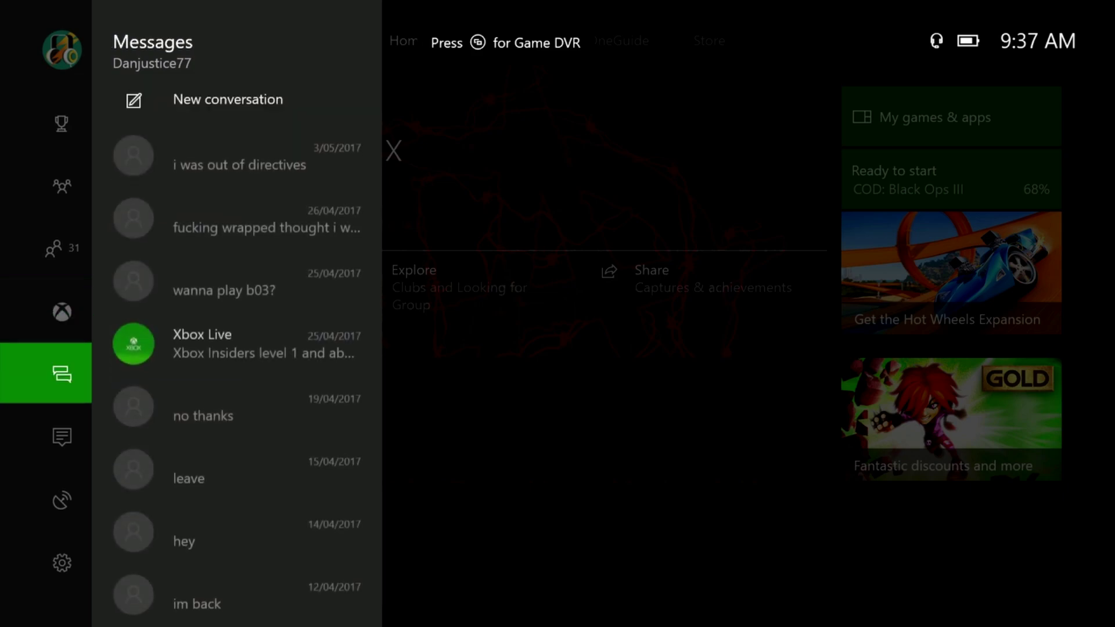
key("Right")
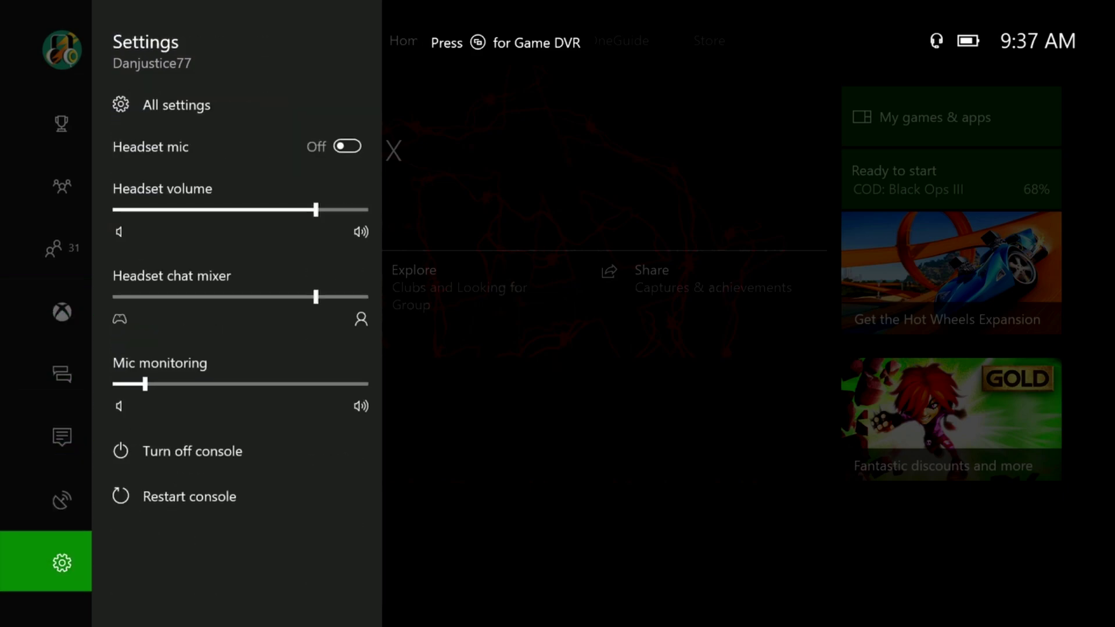
key("Down")
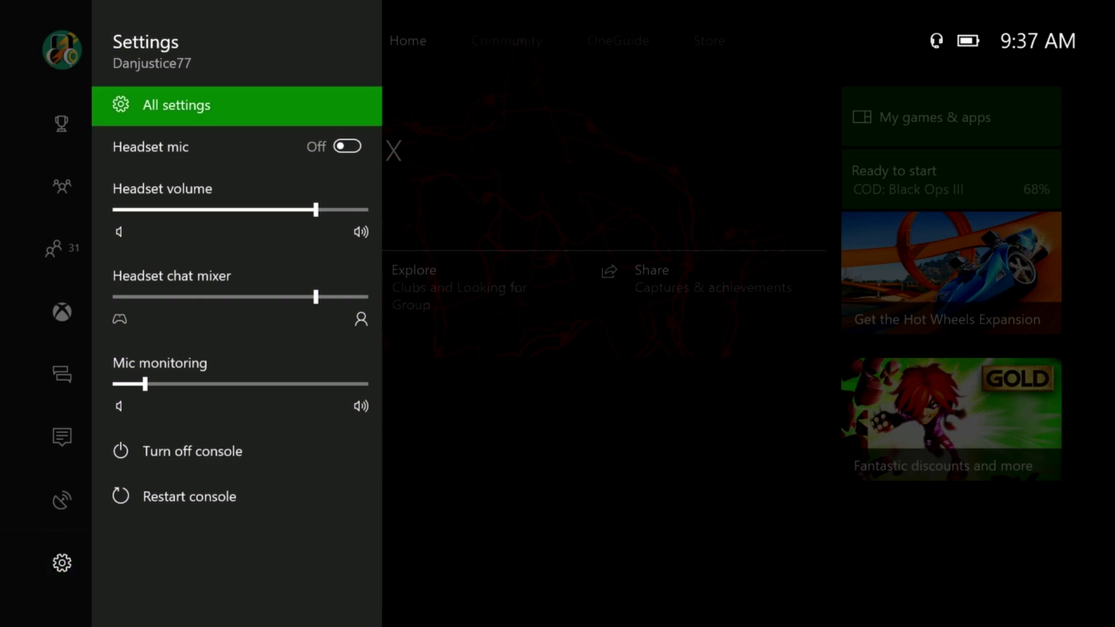
Try lower and higher headset volume levels, ending at about 70% of the slider.
key("Down")
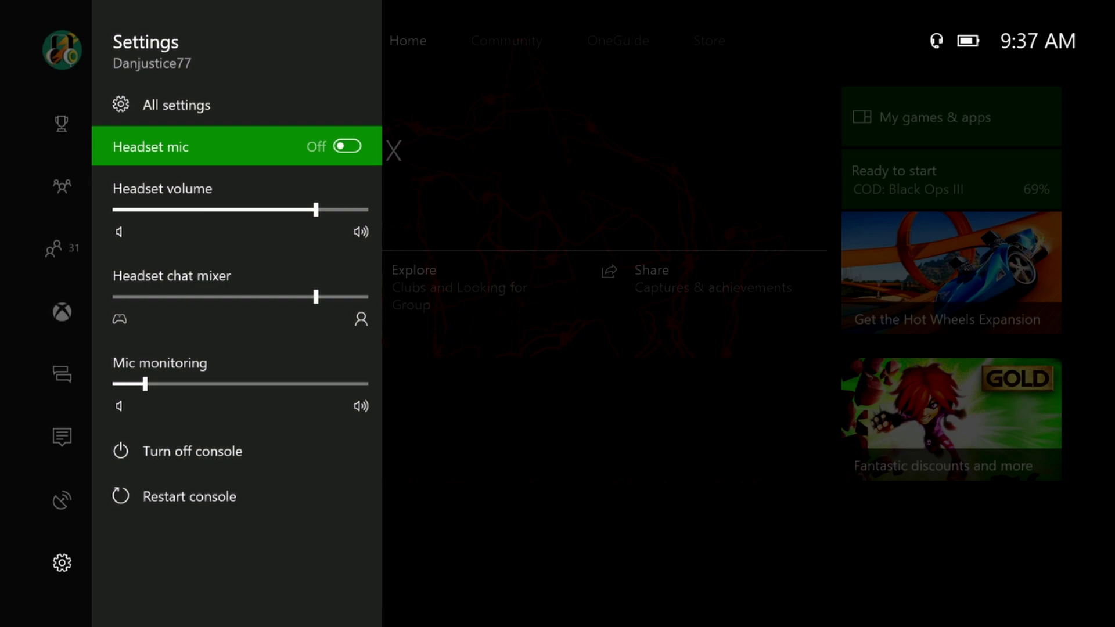
key("Down")
key("Down")
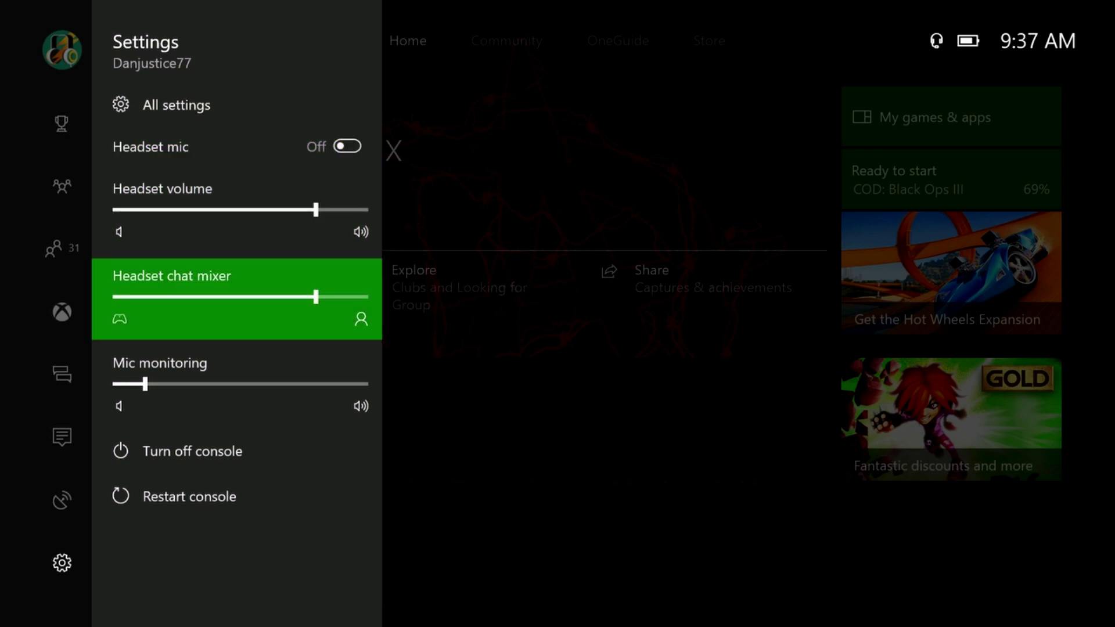
key("Up")
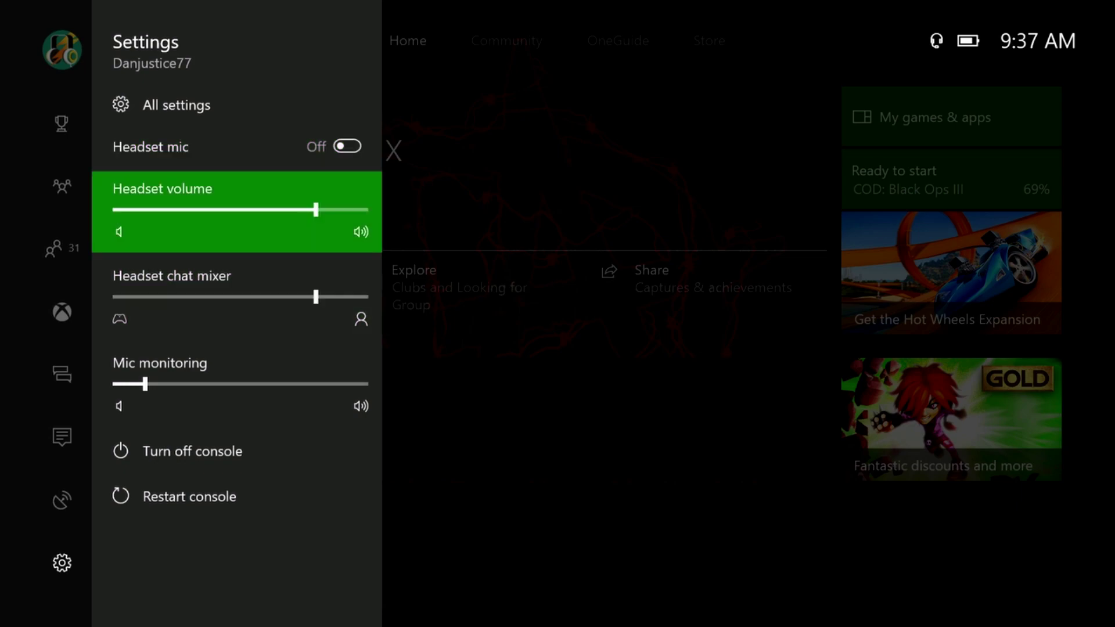
key("Down")
key("Up")
key("Left")
key("Left")
key("Left")
key("Left")
key("Left")
key("Right")
key("Right")
key("Right")
key("Right")
key("Right")
key("Right")
key("Left")
key("Right")
key("Left")
key("Left")
key("Left")
key("Left")
key("Right")
key("Right")
Shift the headset chat mixer between game and chat audio, ending about 90% of the way toward chat.
key("Down")
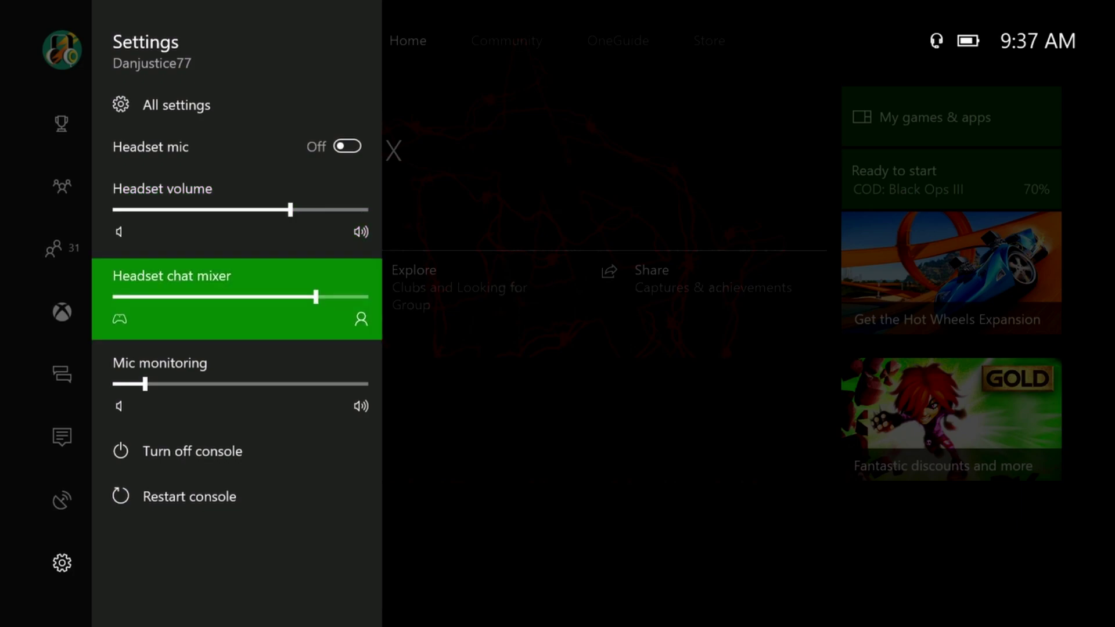
key("Right")
key("Right")
key("Left")
key("Right")
key("Left")
key("Right")
key("Left")
key("Left")
key("Left")
key("Left")
key("Left")
key("Left")
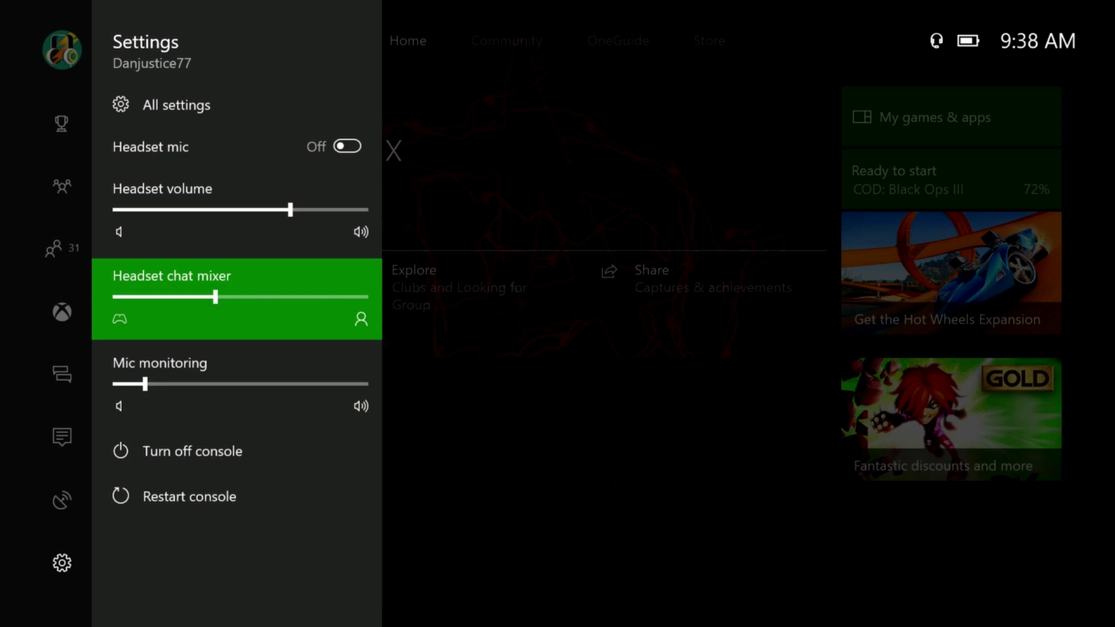
key("Left")
key("Left")
key("Left")
key("Left")
key("Right")
key("Left")
key("Right")
key("Right")
key("Left")
key("Right")
key("Right")
key("Right")
key("Right")
key("Right")
key("Right")
key("Left")
key("Left")
key("Left")
key("Right")
key("Left")
key("Right")
key("Right")
key("Right")
key("Right")
key("Right")
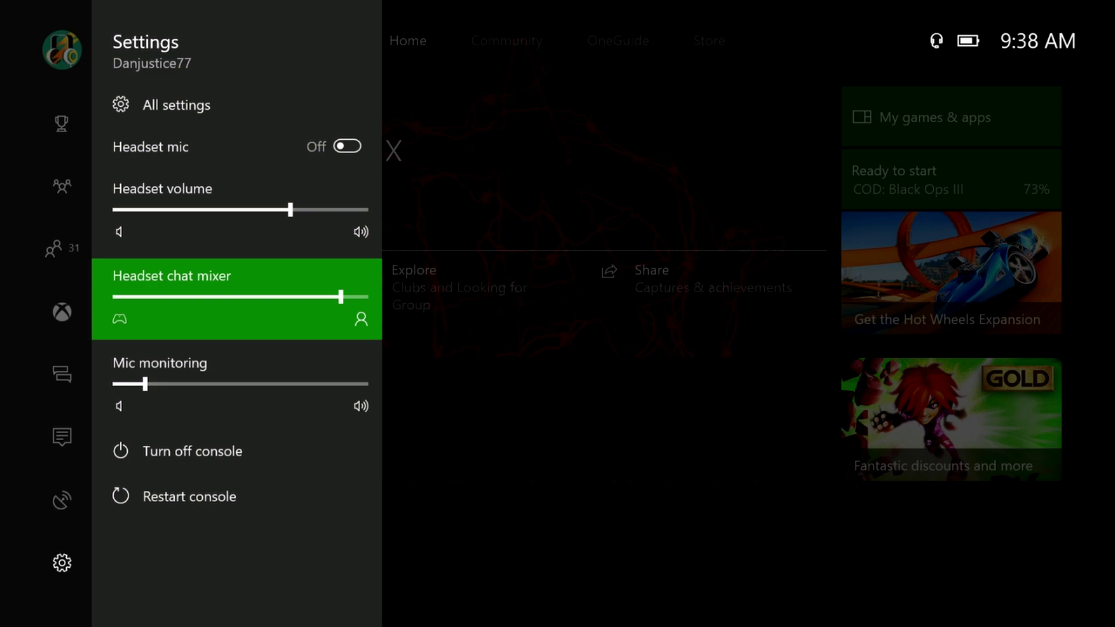
key("Left")
key("Left")
key("Right")
key("Right")
Lower the headset volume, then raise it to about 90% of the slider.
key("Up")
key("Left")
key("Left")
key("Left")
key("Right")
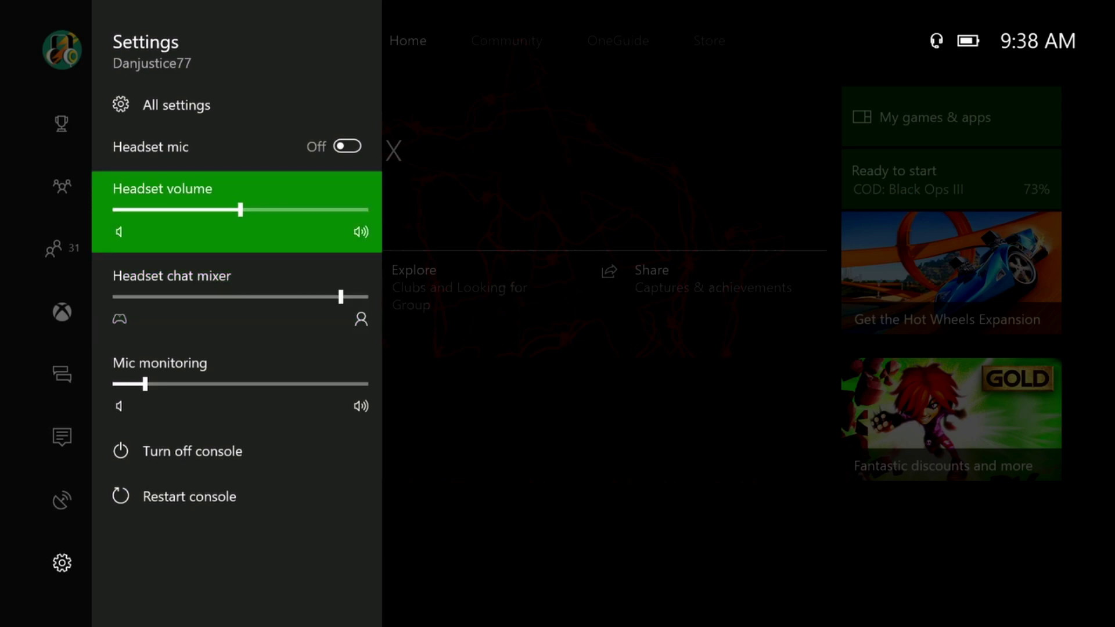
key("Left")
key("Left")
key("Left")
key("Right")
key("Right")
key("Right")
key("Right")
key("Right")
key("Right")
key("Right")
key("Left")
key("Left")
key("Right")
key("Left")
key("Right")
key("Left")
key("Right")
key("Right")
key("Left")
key("Right")
Bring the headset volume to about 70% of the slider and close the guide.
key("Down")
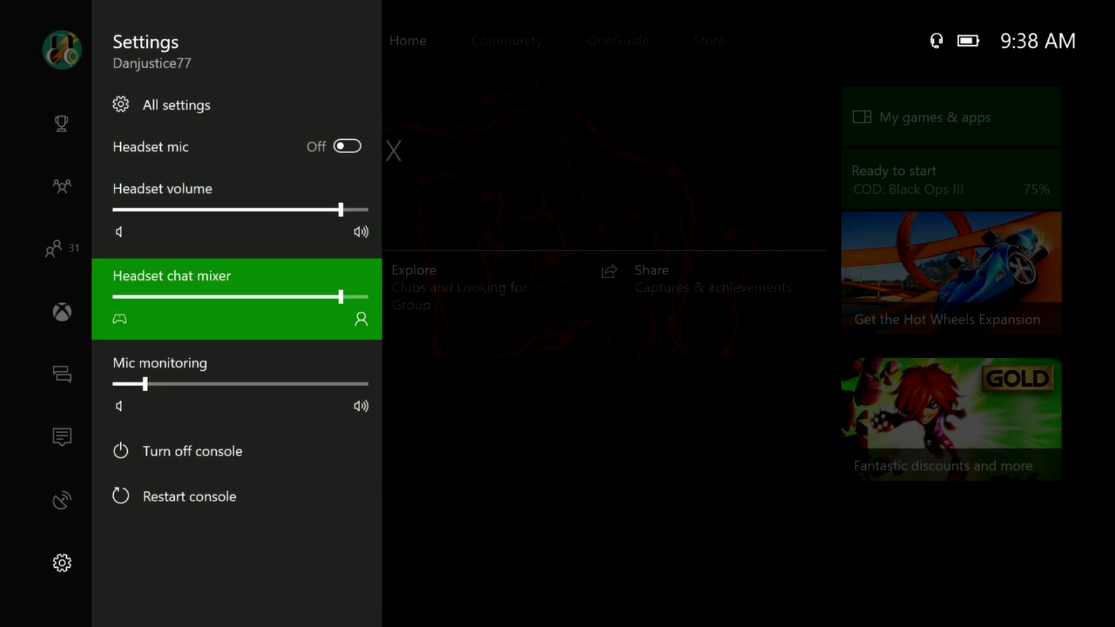
key("Left")
key("Right")
key("Up")
key("Left")
key("Left")
key("Left")
key("Left")
key("Left")
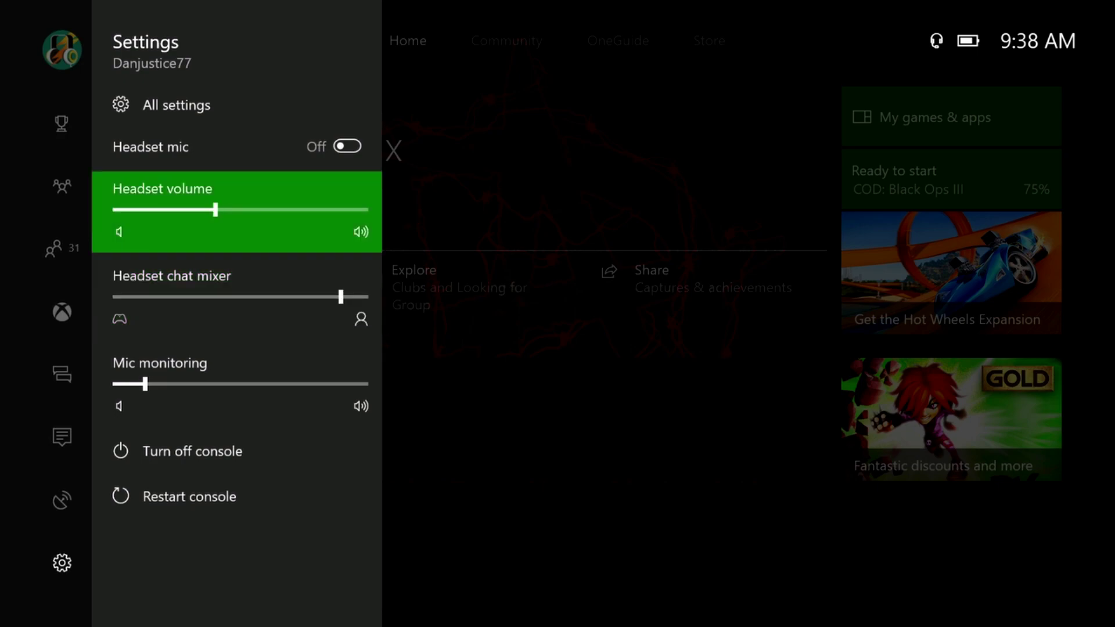
key("Right")
key("Right")
key("Right")
key("Right")
key("Left")
key("Left")
key("Left")
key("Right")
key("Right")
key("Right")
key("Left")
key("Left")
key("Right")
key("Escape")
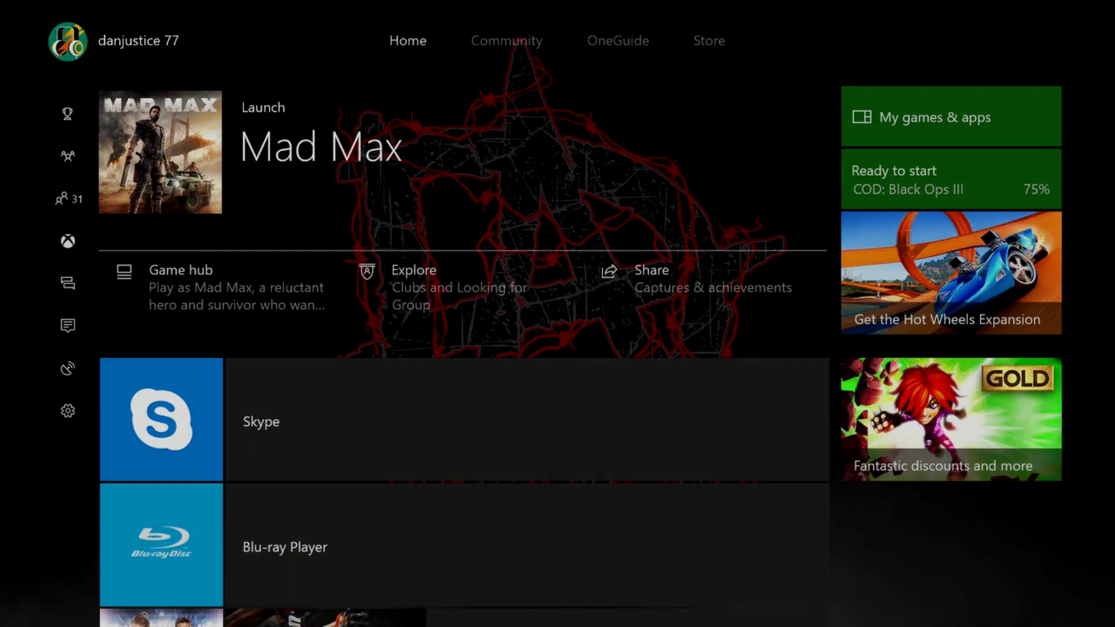
Reopen the guide's Settings section and go to the headset mic option.
key("super")
key("Down")
key("Down")
key("Down")
key("Down")
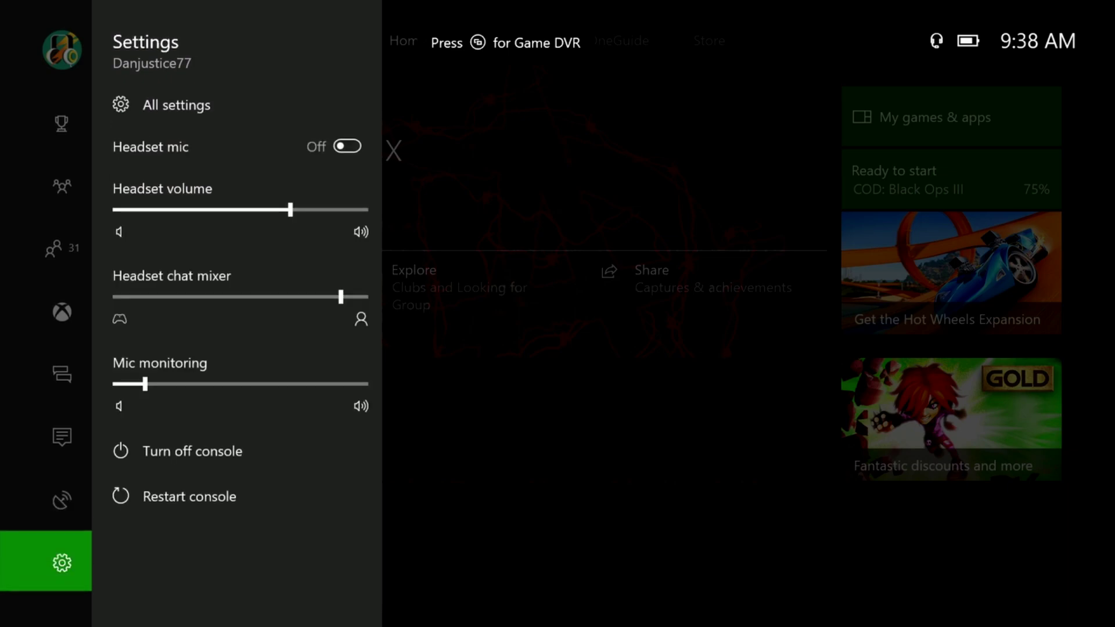
key("Right")
key("Down")
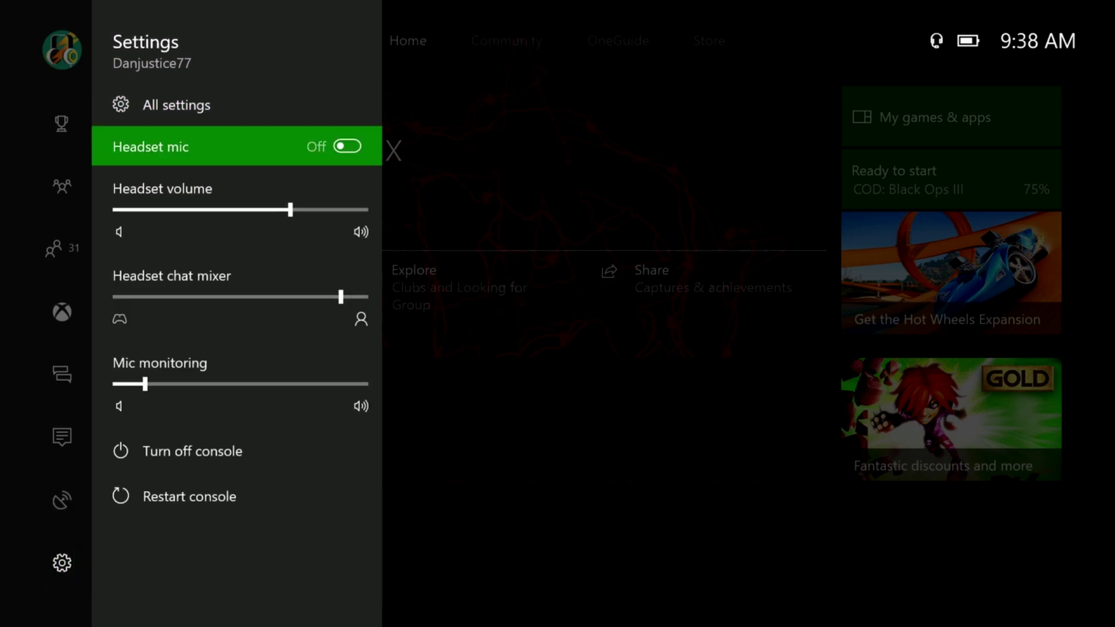
Toggle the headset mic on and off, leaving it off, and go to the mic monitoring setting.
key("Return")
key("Return")
key("Return")
key("Return")
key("Down")
key("Down")
key("Down")
key("Down")
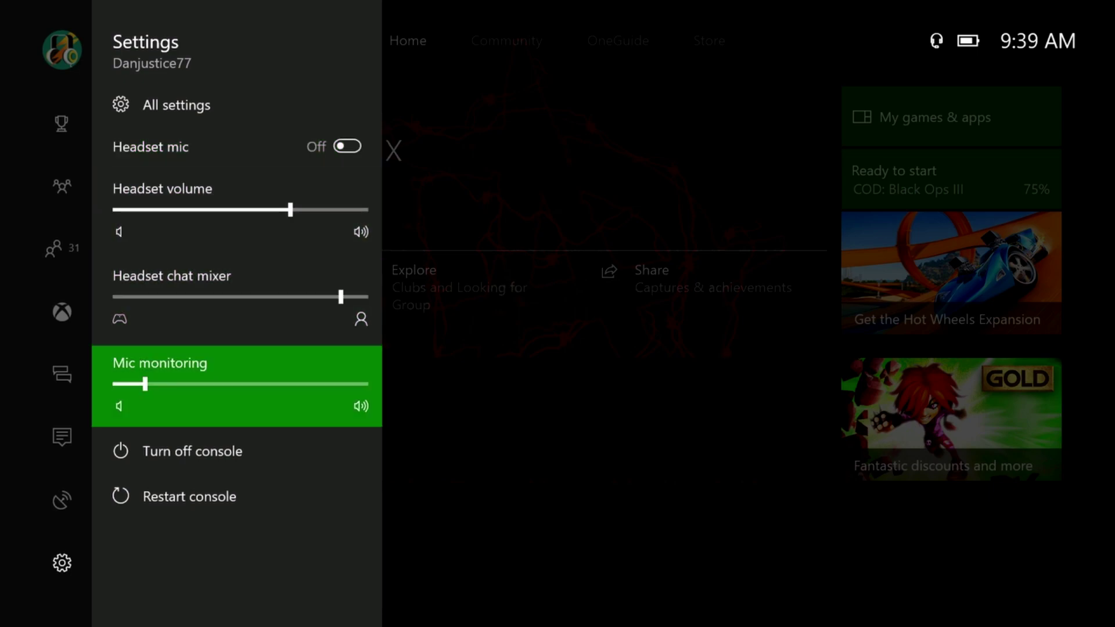
Turn the headset mic on.
key("Up")
key("Up")
key("Up")
key("Up")
key("Return")
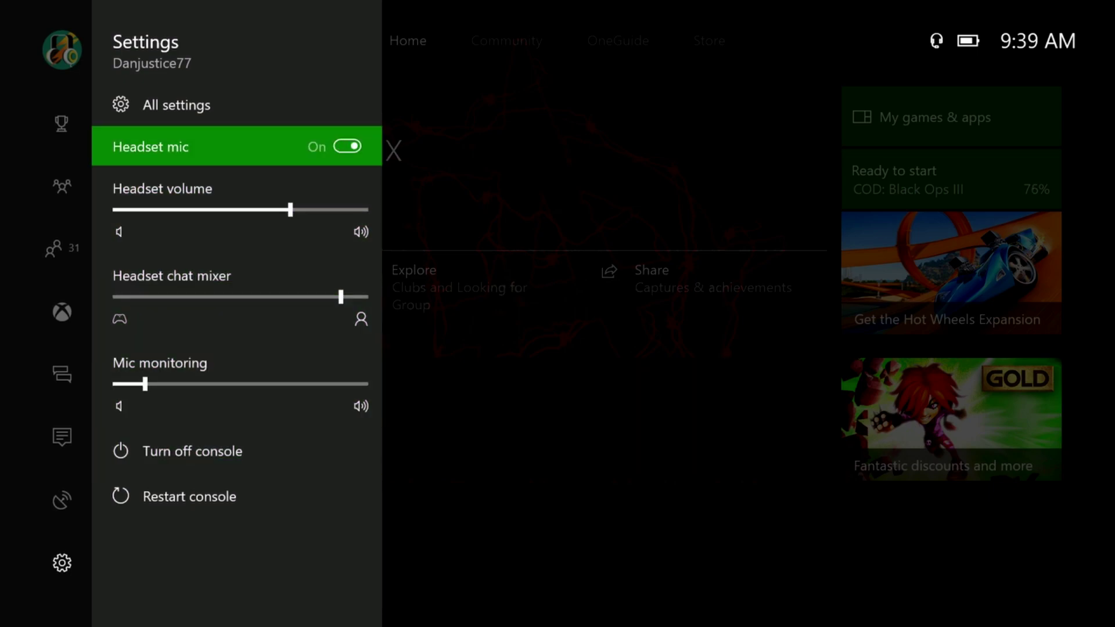
Raise and lower the mic monitoring level repeatedly, leaving it at about 13% of the slider.
key("Down")
key("Down")
key("Down")
key("Down")
key("Up")
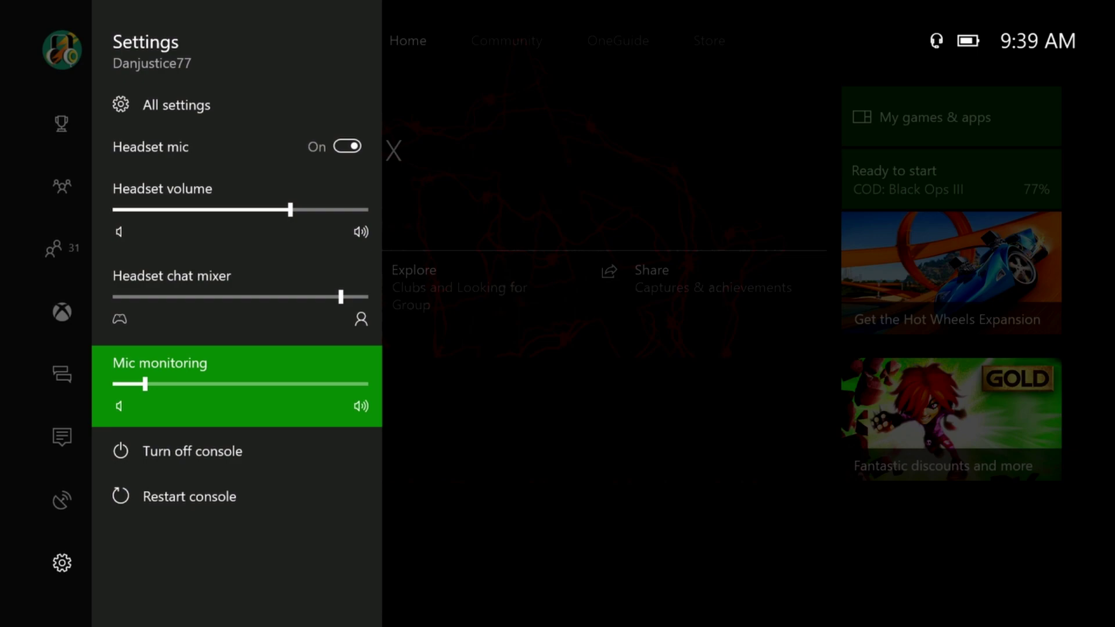
key("Right")
key("Right")
key("Left")
key("Left")
key("Left")
key("Right")
key("Right")
key("Right")
key("Right")
key("Left")
key("Left")
key("Left")
key("Left")
key("Right")
key("Left")
key("Right")
key("Right")
key("Right")
key("Right")
key("Left")
key("Left")
key("Left")
key("Right")
key("Right")
key("Left")
key("Left")
key("Left")
key("Right")
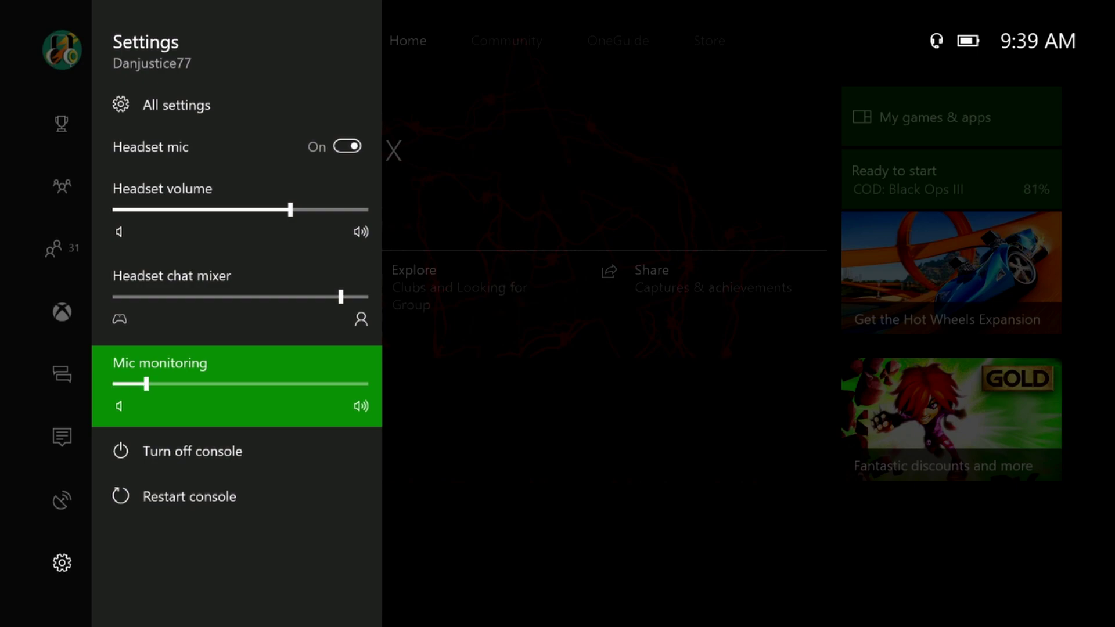